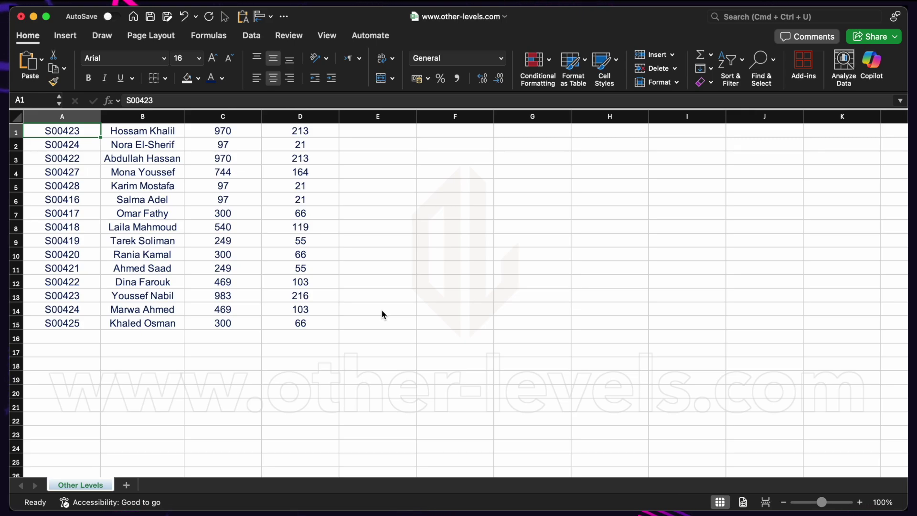
Step: Enter the formula =D1-C1 in cell E1, giving -757
click(223, 116)
click(325, 113)
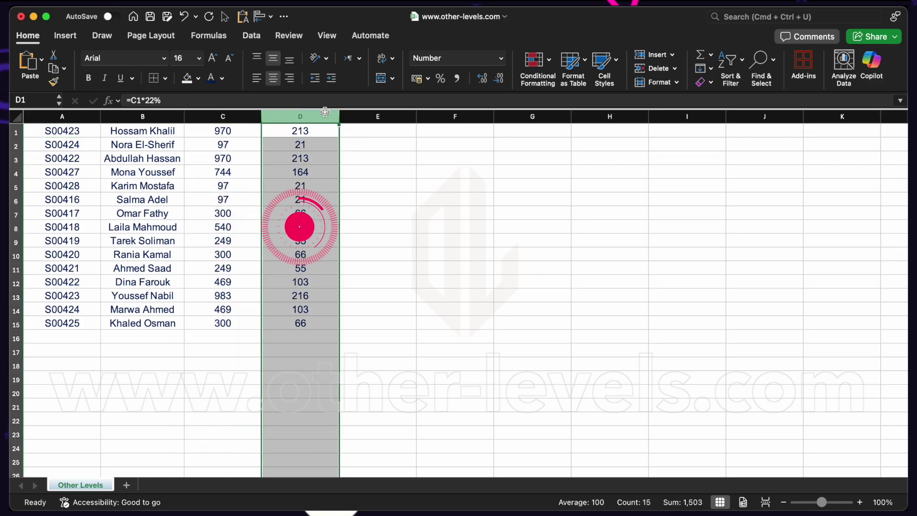
click(389, 130)
text(=)
click(301, 131)
text(-)
click(251, 131)
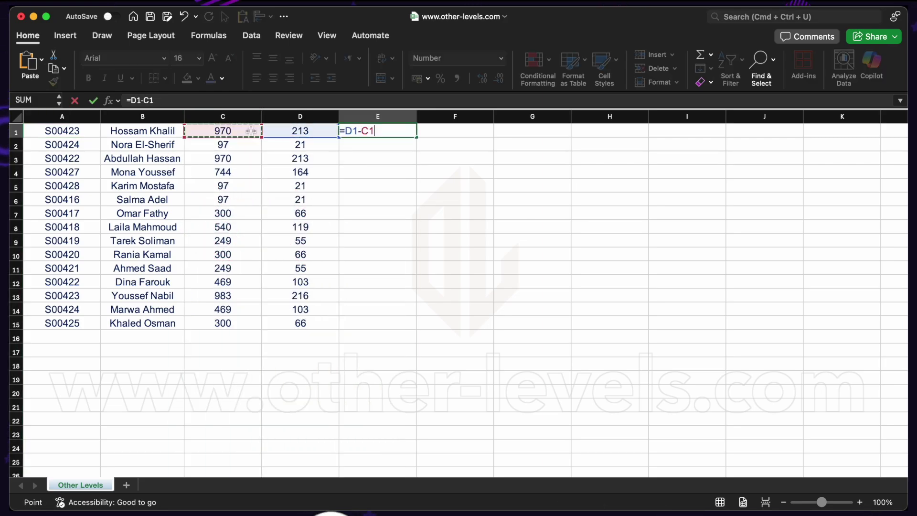
key(Return)
Step: Copy the E1 difference formula down to E15 and check the empty rows below
click(363, 129)
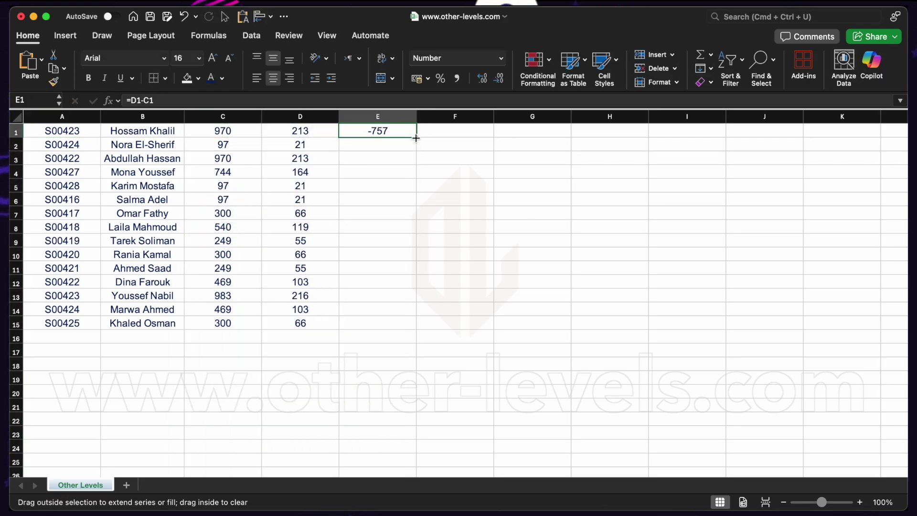
double_click(416, 138)
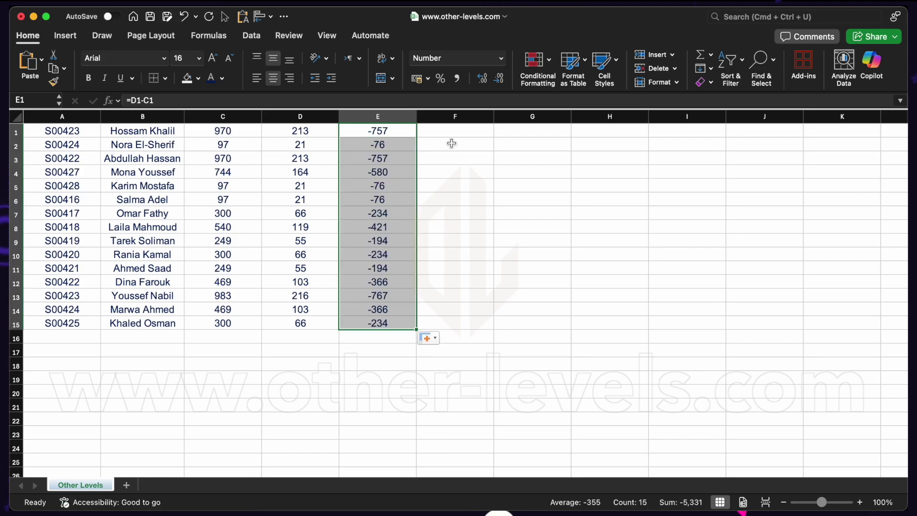
drag(300, 337, 67, 423)
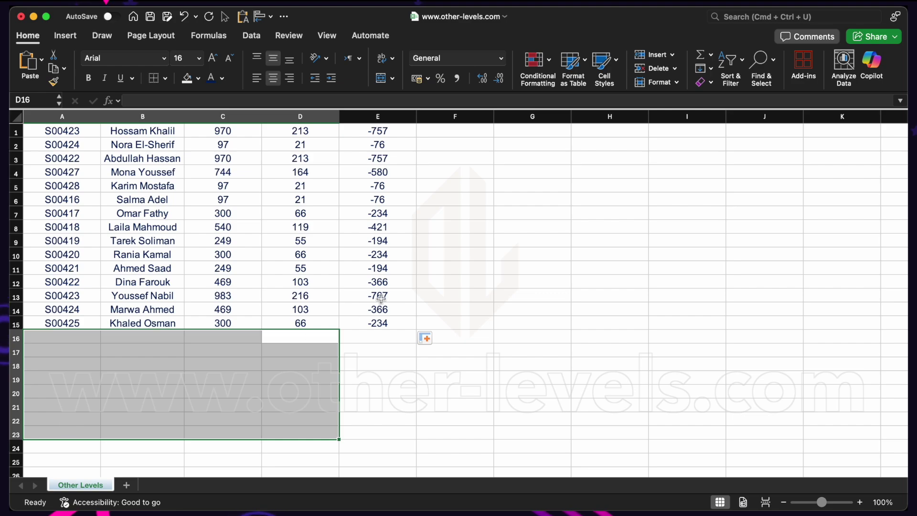
drag(402, 325, 405, 413)
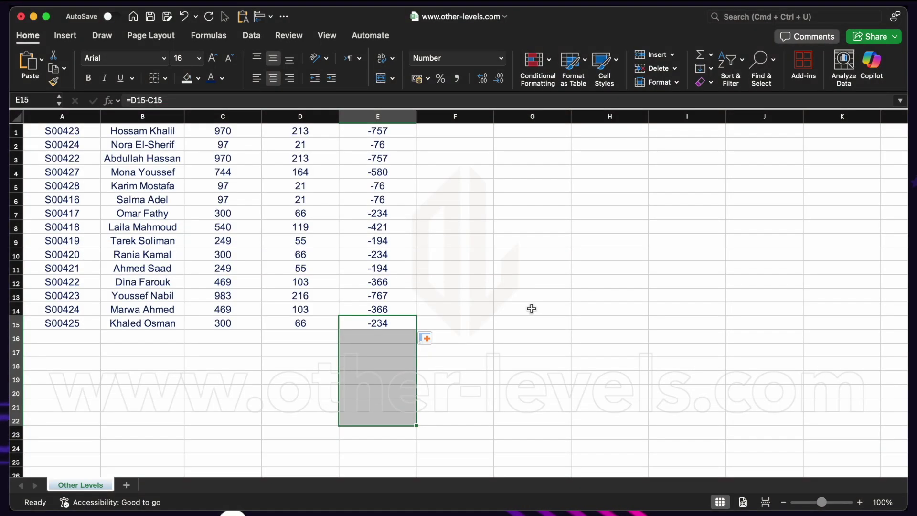
click(520, 307)
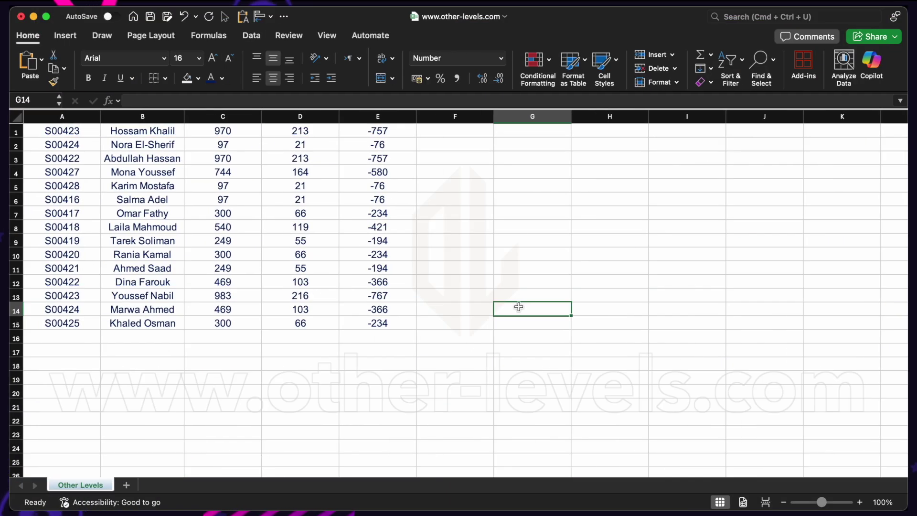
drag(395, 135, 391, 449)
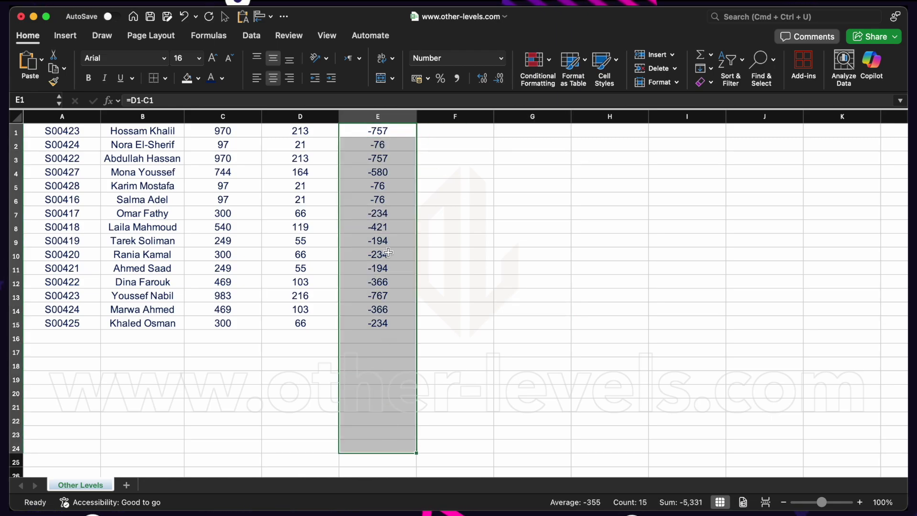
click(403, 117)
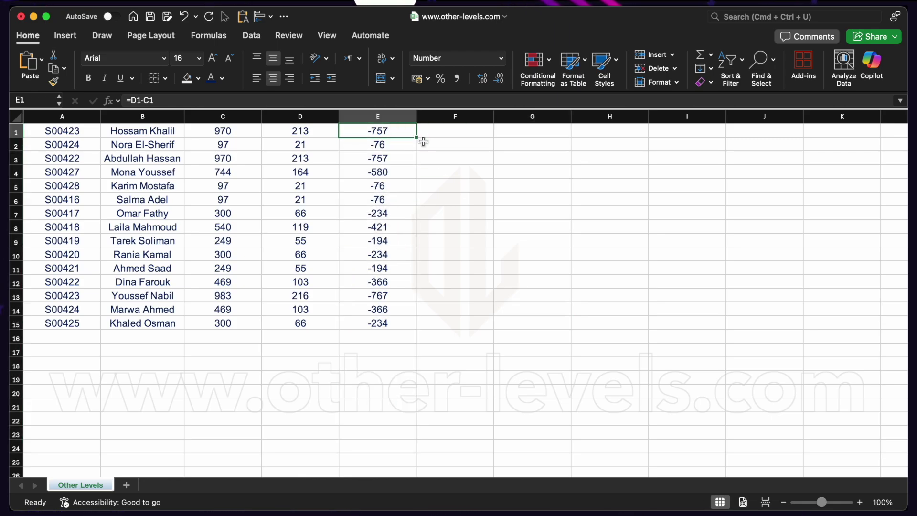
Step: Clear column E and enter the whole-column formula =D:D-C:C in E1
key(Delete)
click(388, 127)
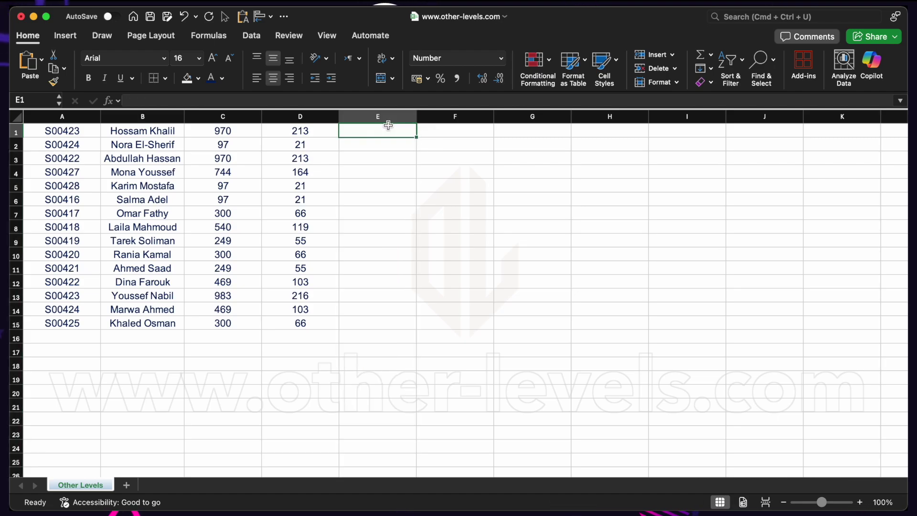
text(=)
click(314, 117)
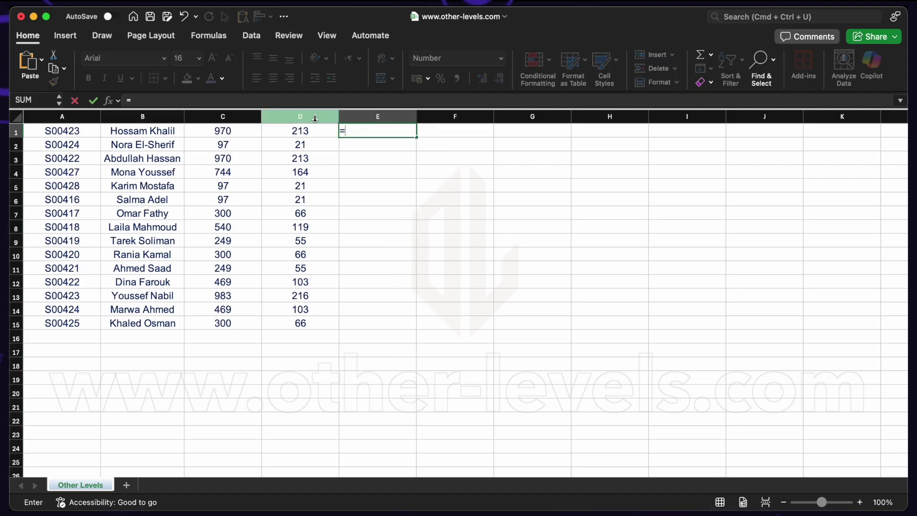
text(-)
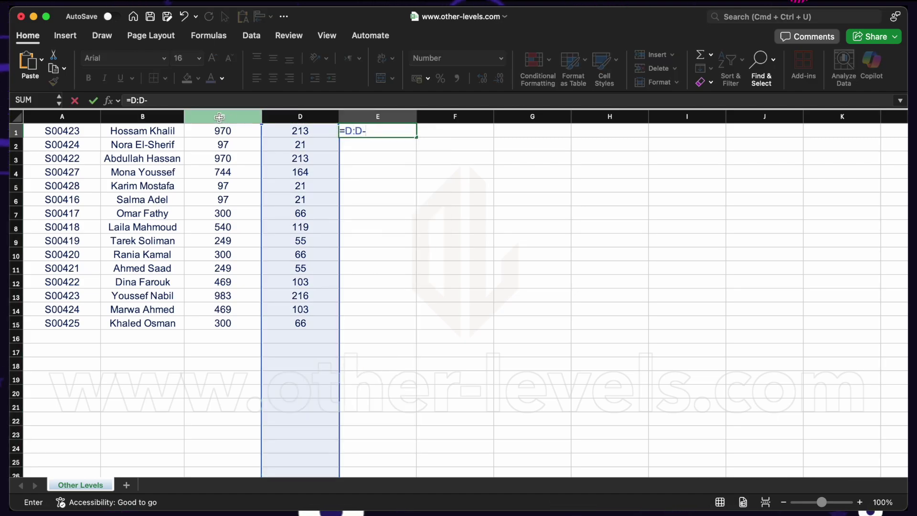
click(220, 117)
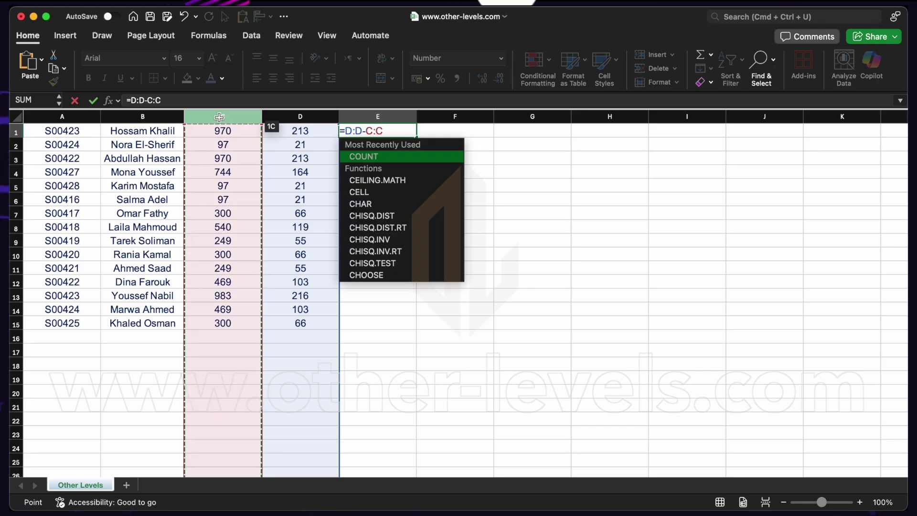
key(Return)
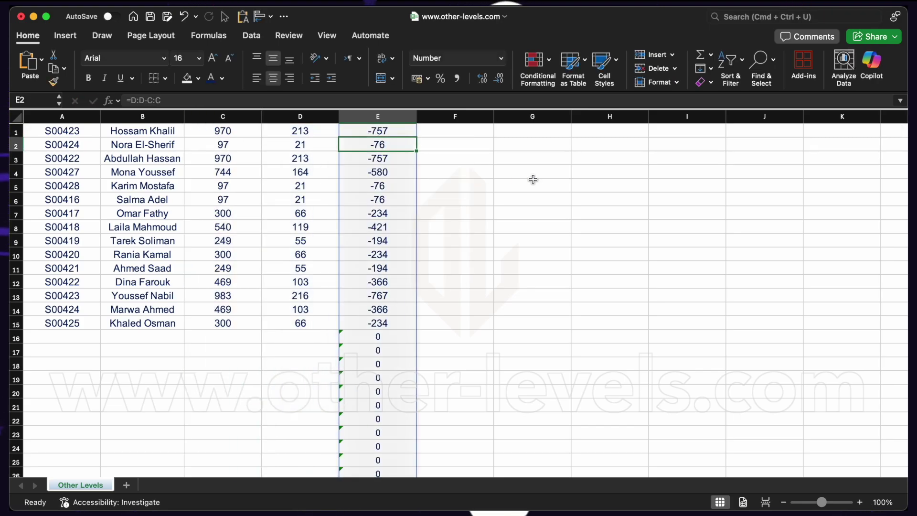
Step: Inspect the zeros spilled below row 15 down to column E's last row
drag(98, 337, 306, 392)
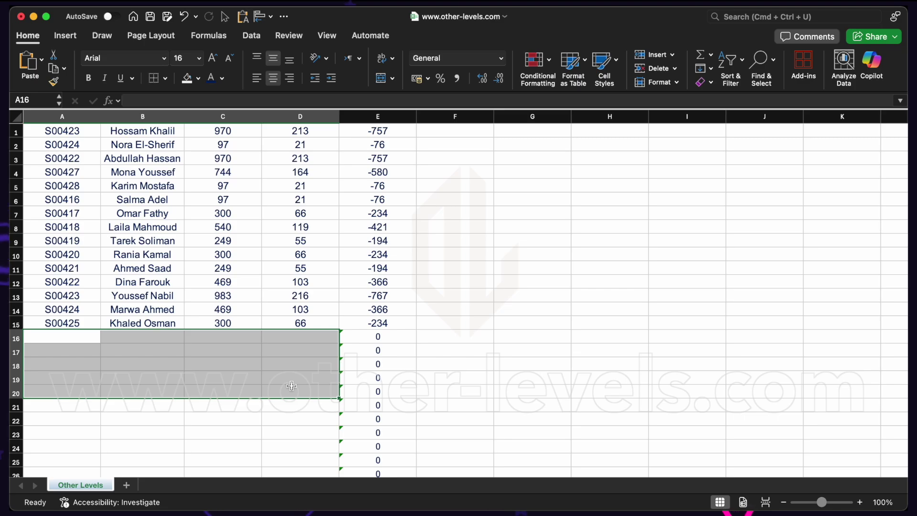
click(397, 339)
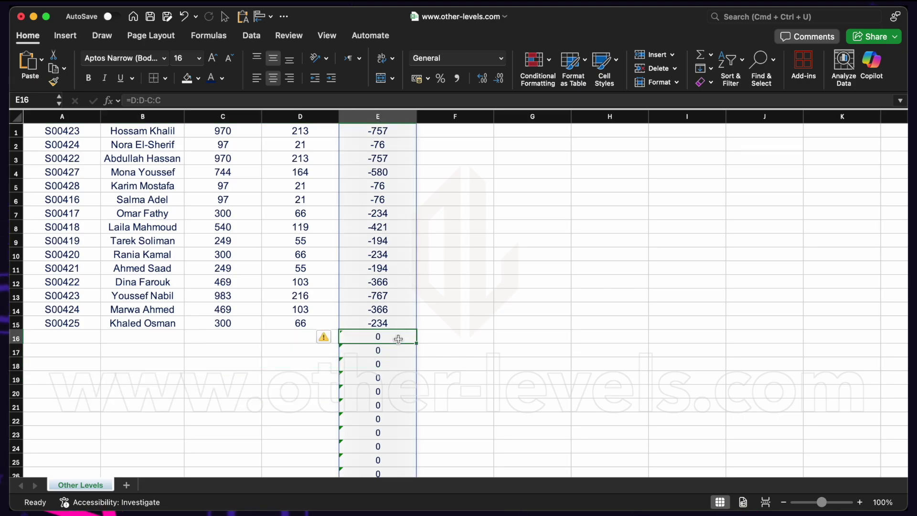
key(ctrl+Down)
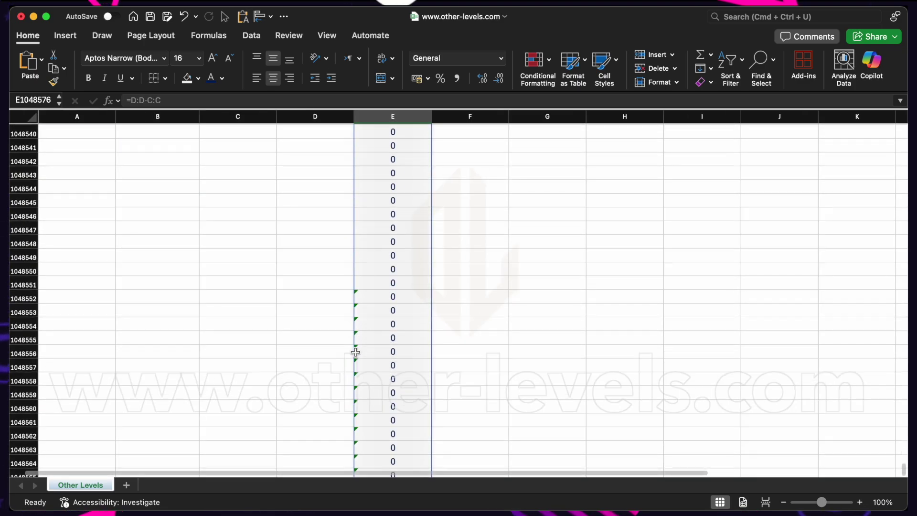
key(ctrl+Up)
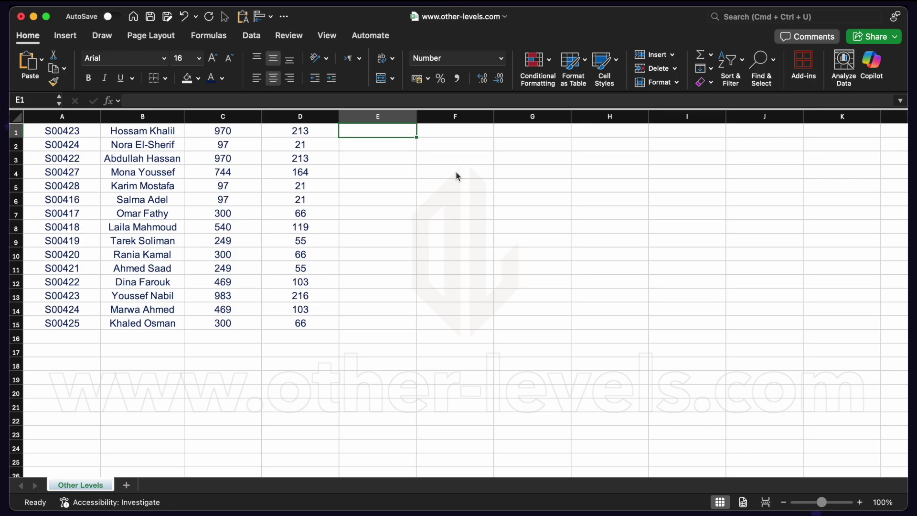
Step: Enter =TRIMRANGE(D:D)-TRIMRANGE(C:C) in E1 so differences spill only through row 15
text(=Tr)
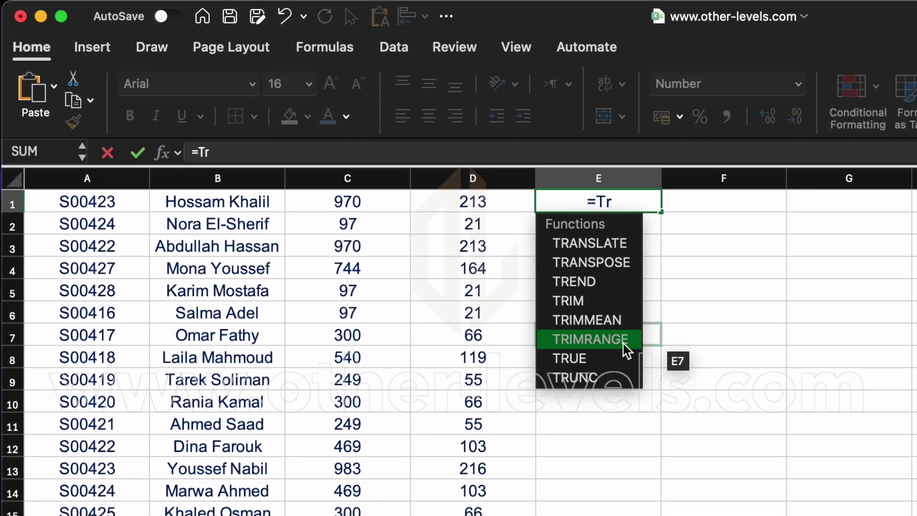
double_click(568, 316)
click(444, 172)
text()-Tri)
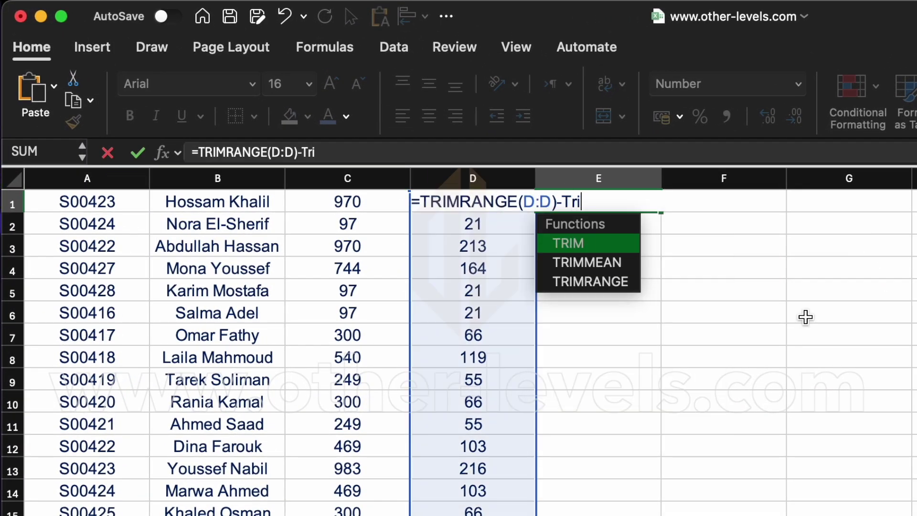
double_click(622, 283)
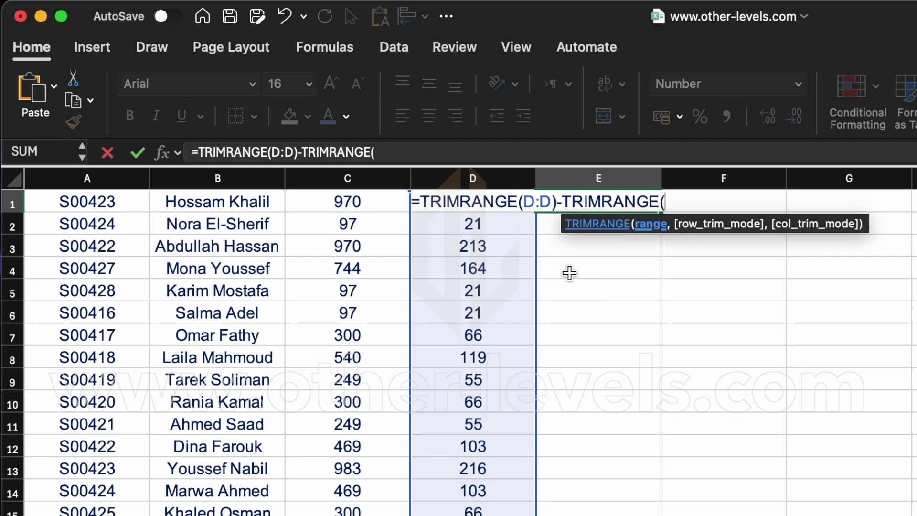
click(347, 178)
text())
key(Return)
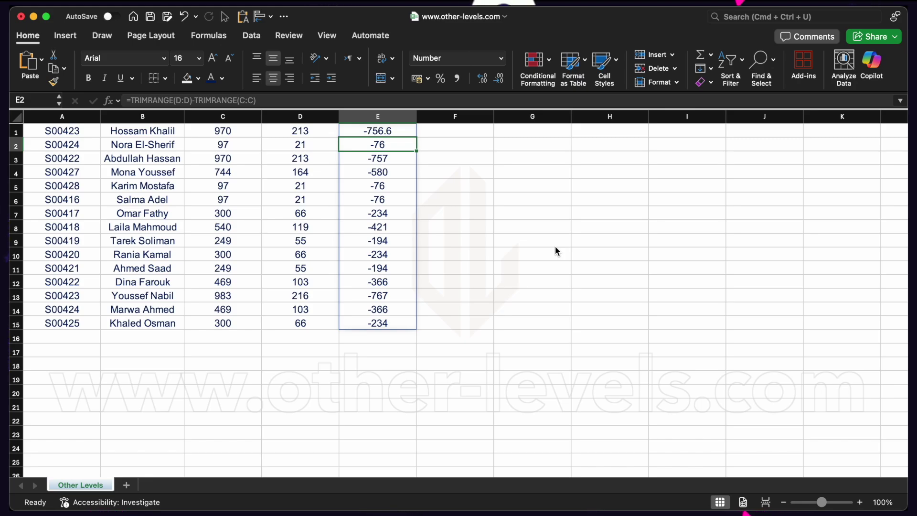
Step: Add a row-16 record with its ID, a customer name, 1,000 and 1200
click(75, 338)
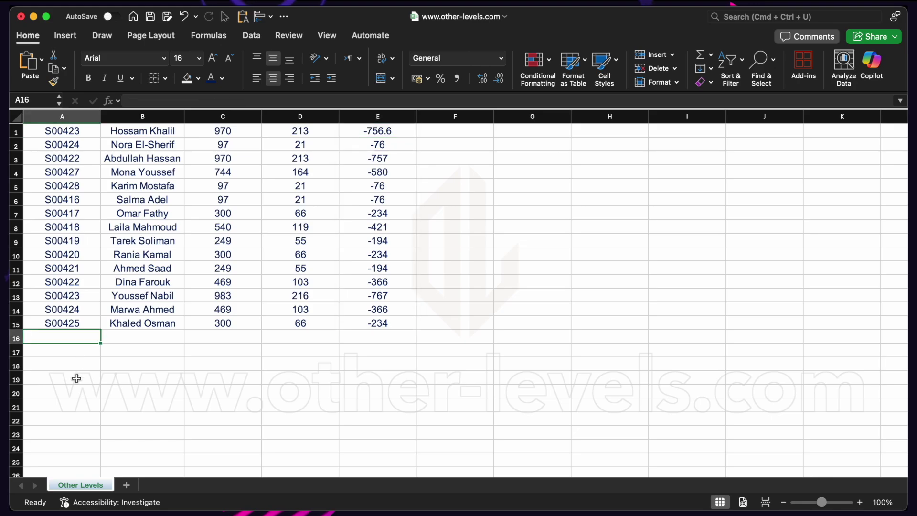
text(S00426)
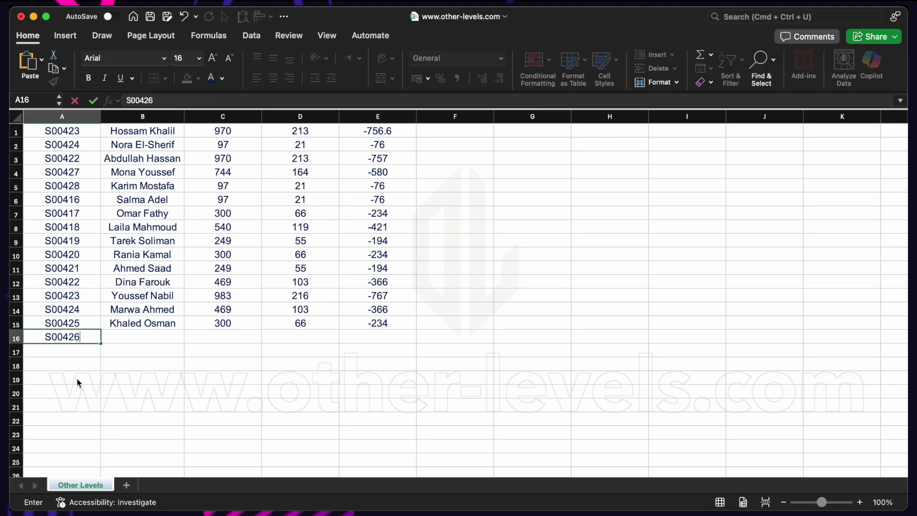
key(Tab)
key(Tab)
text(1,000)
key(Tab)
text(1200)
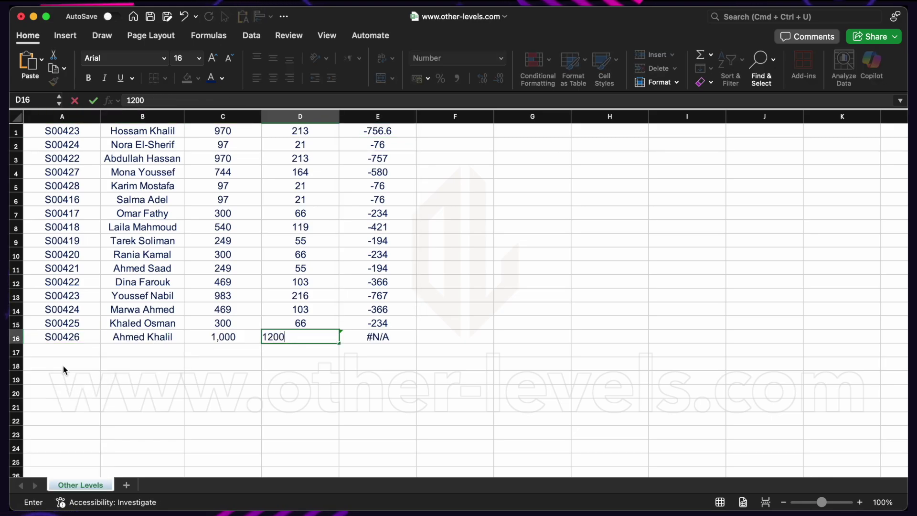
key(Return)
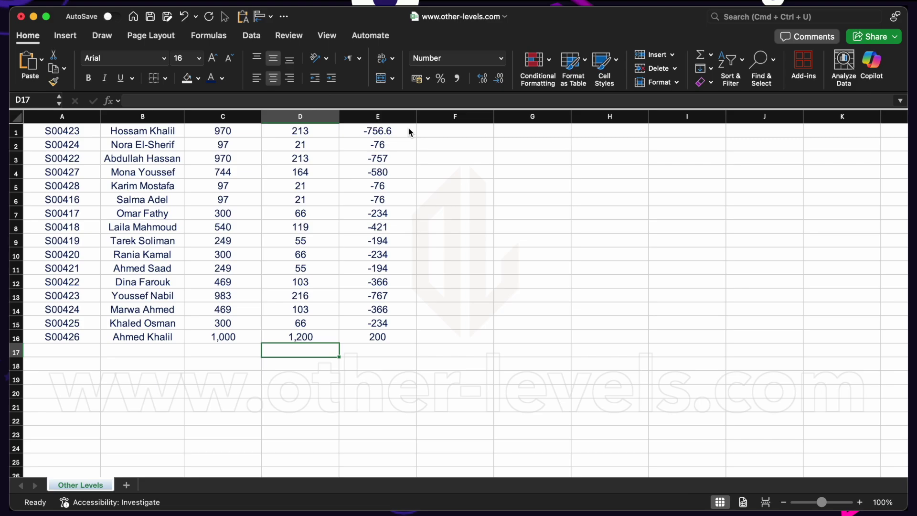
click(409, 132)
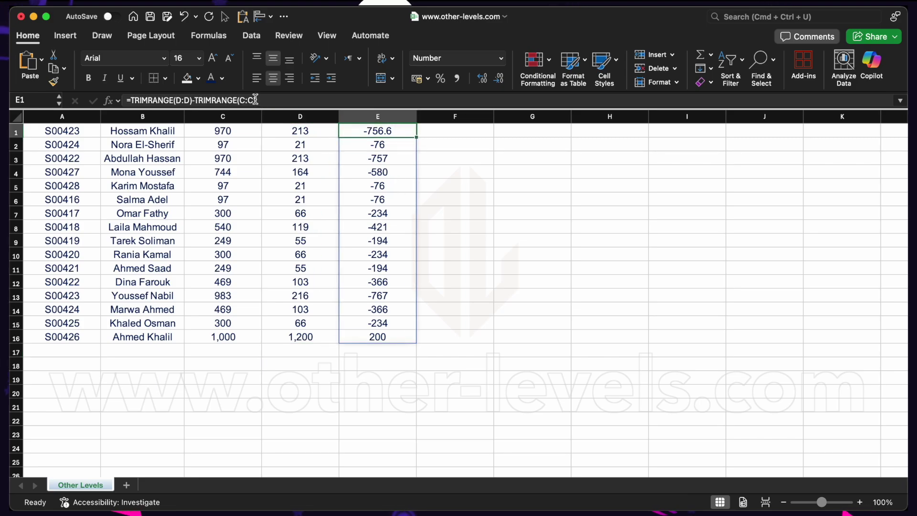
double_click(410, 132)
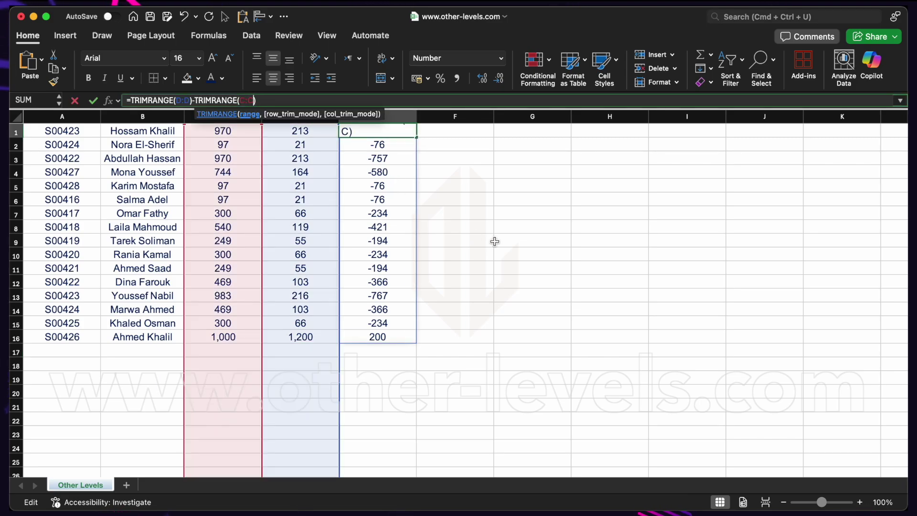
text(,)
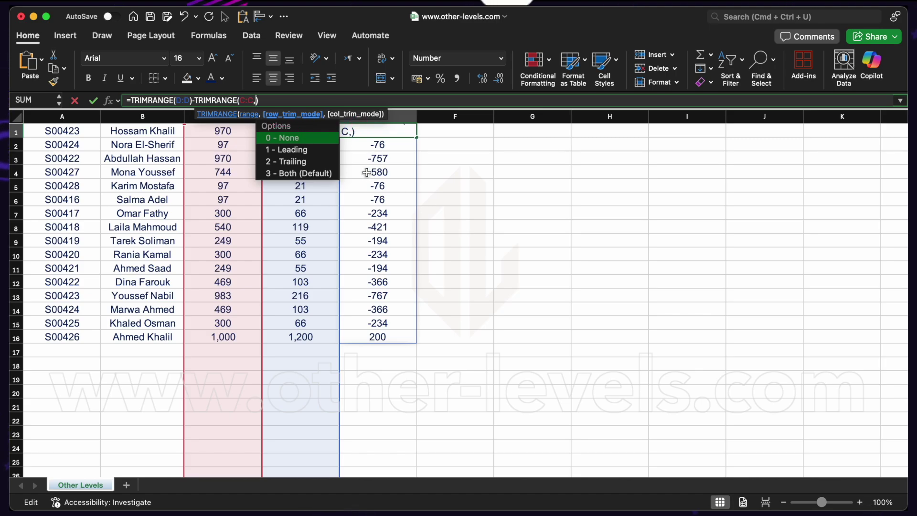
key(Down)
key(Down)
key(Down)
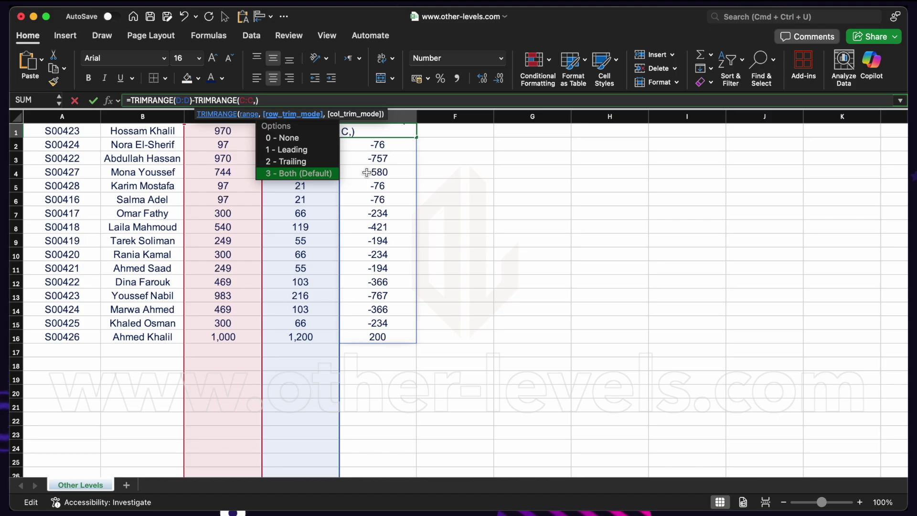
key(Up)
key(Up)
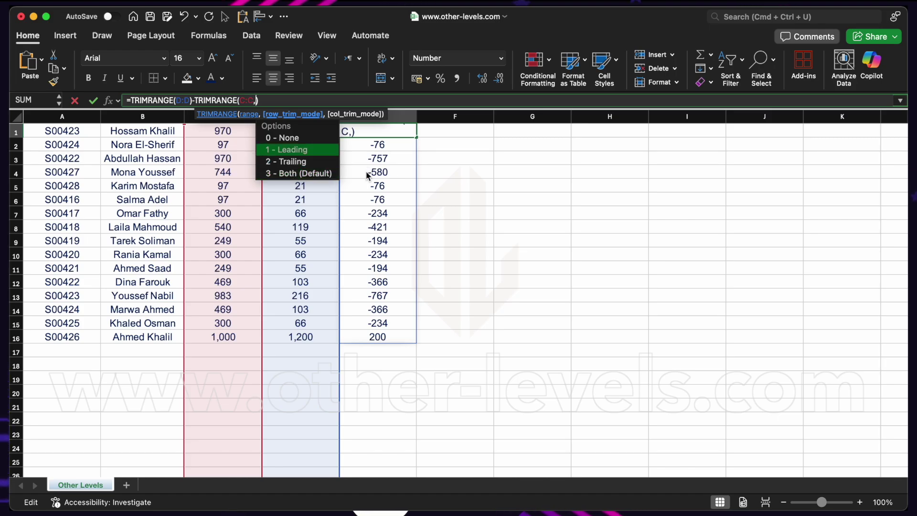
key(Down)
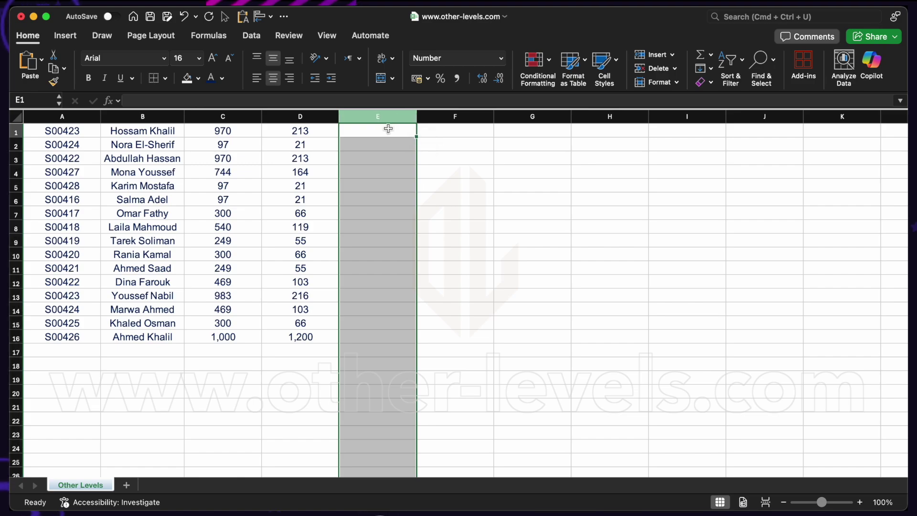
Step: Enter the trim-reference formula =D.:.D-C.:.C in E1, spilling differences through row 16
click(388, 129)
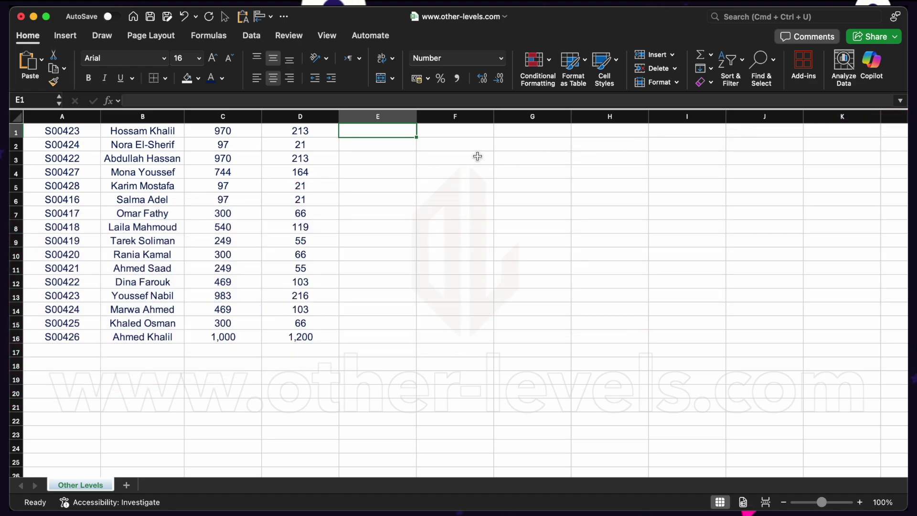
text(=)
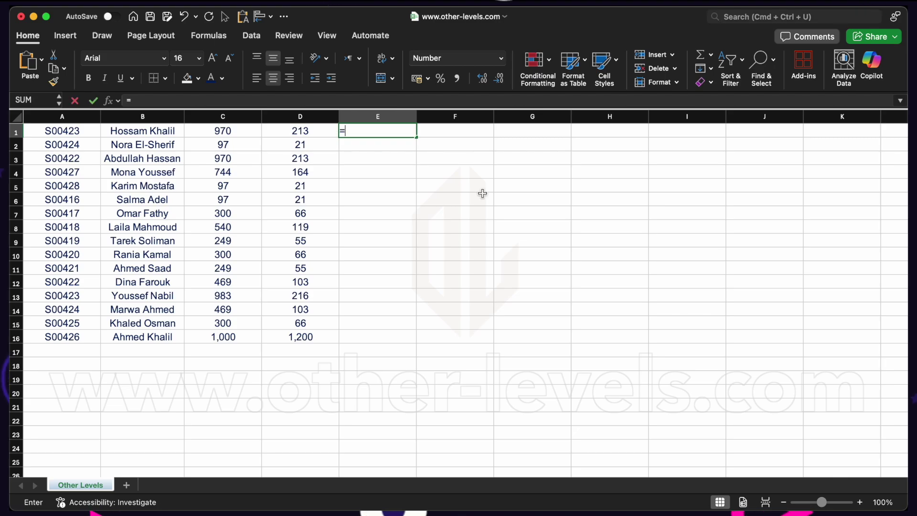
click(312, 115)
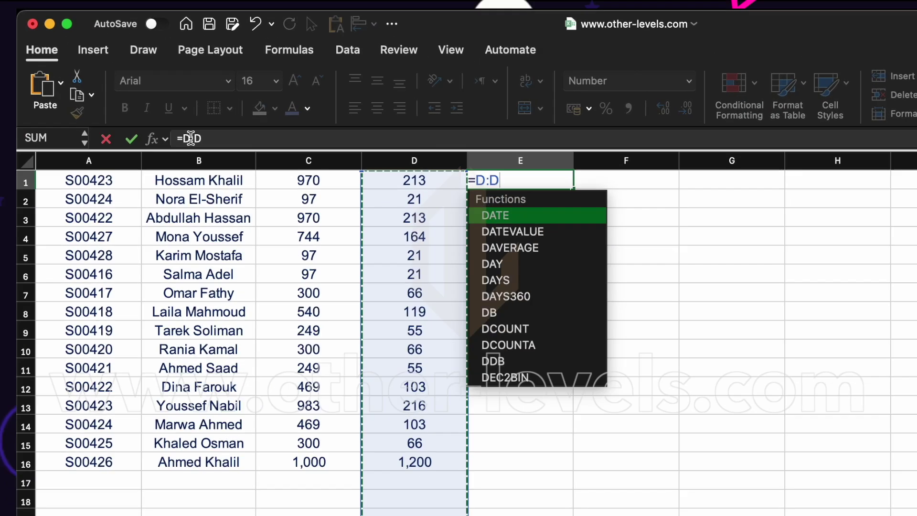
click(208, 100)
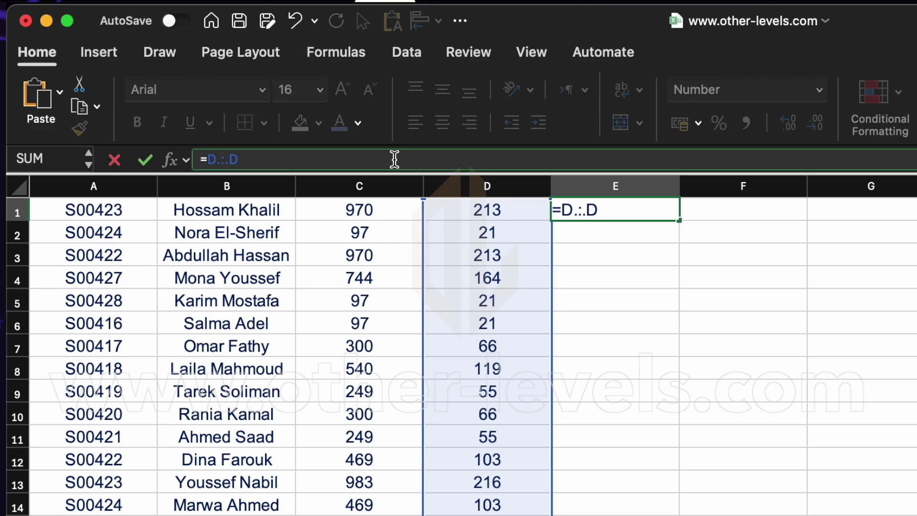
text(-)
click(394, 186)
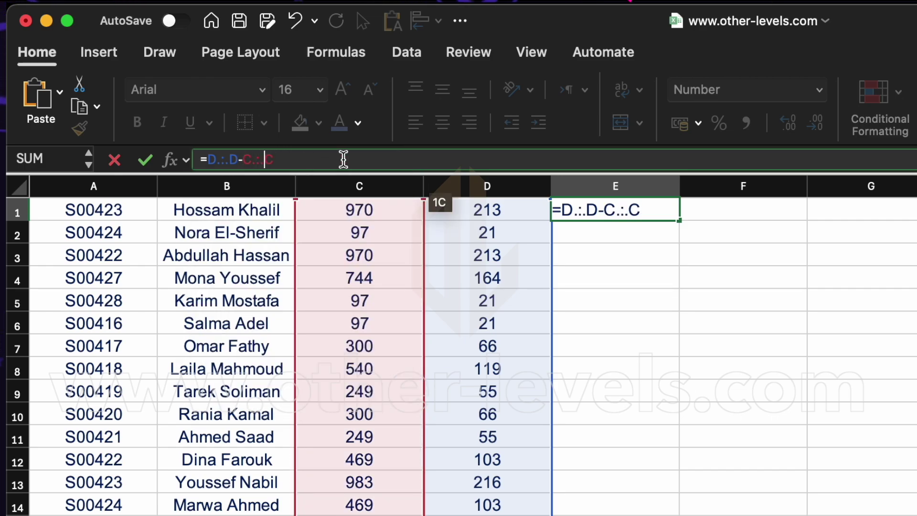
key(Return)
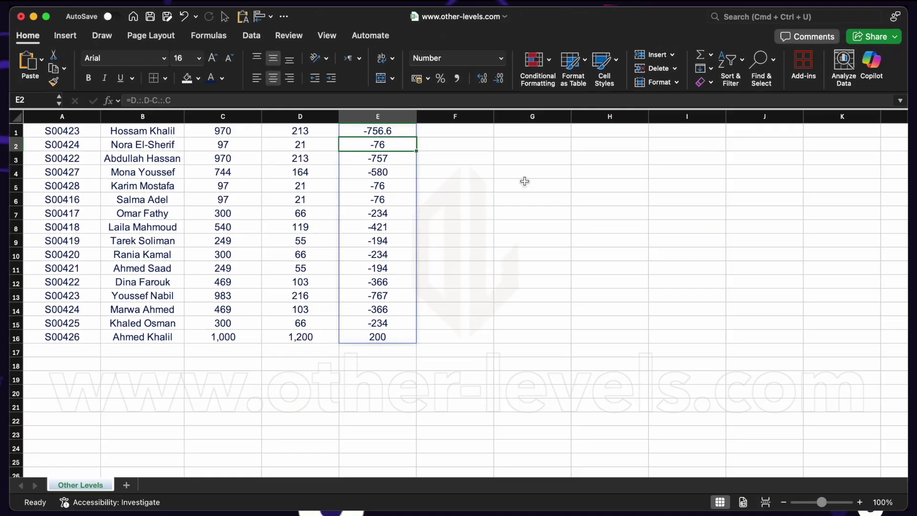